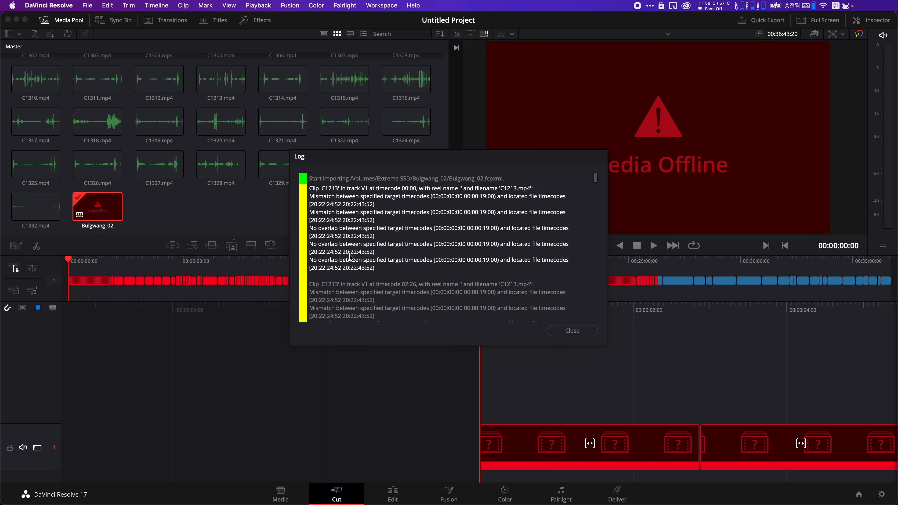
Step: Close the import log and inspect the offline and linked clips of the Bulgwang_02 timeline on the Cut and Edit pages
click(572, 331)
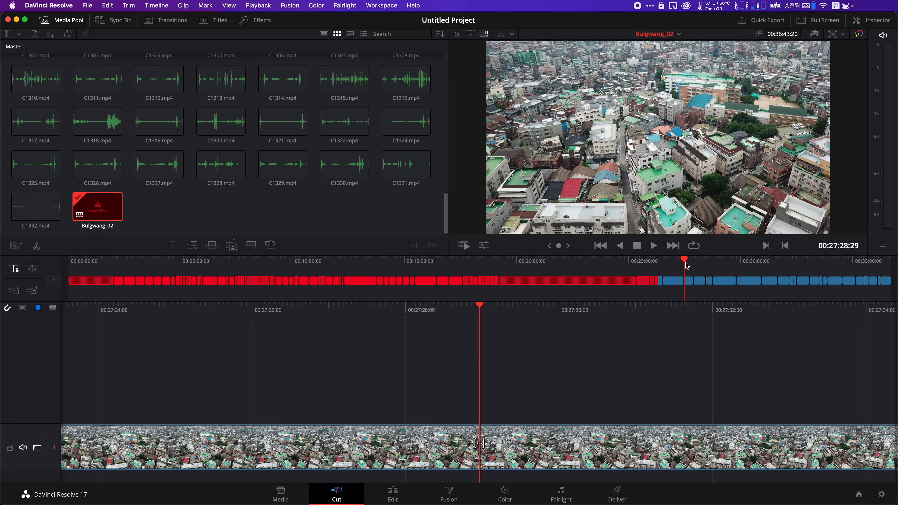
drag(686, 261, 720, 271)
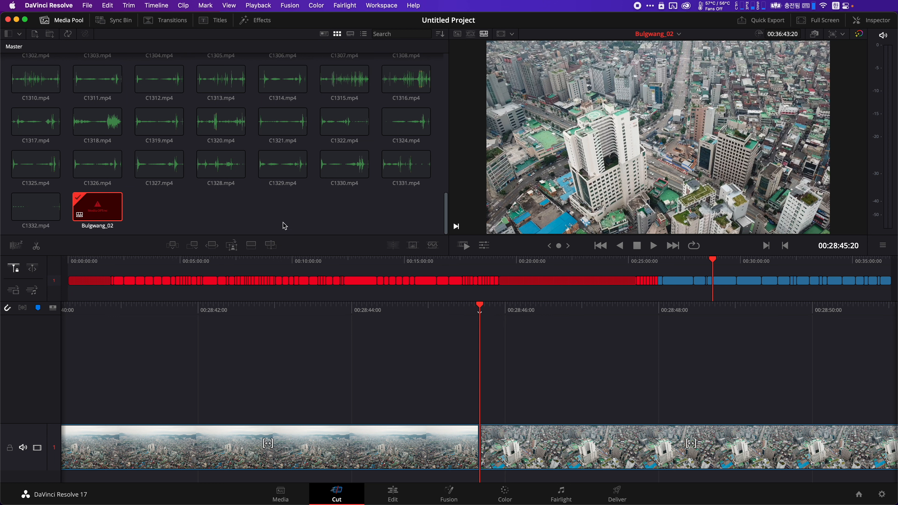
click(227, 264)
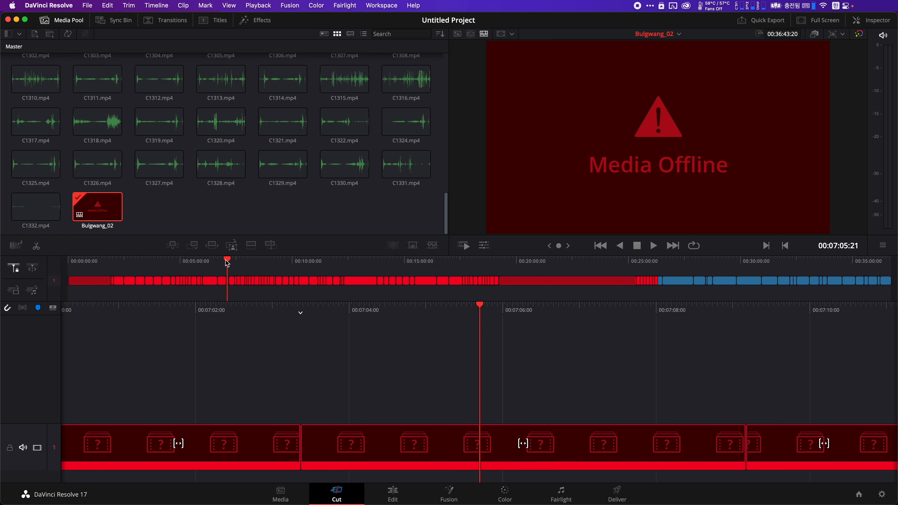
drag(98, 279, 146, 266)
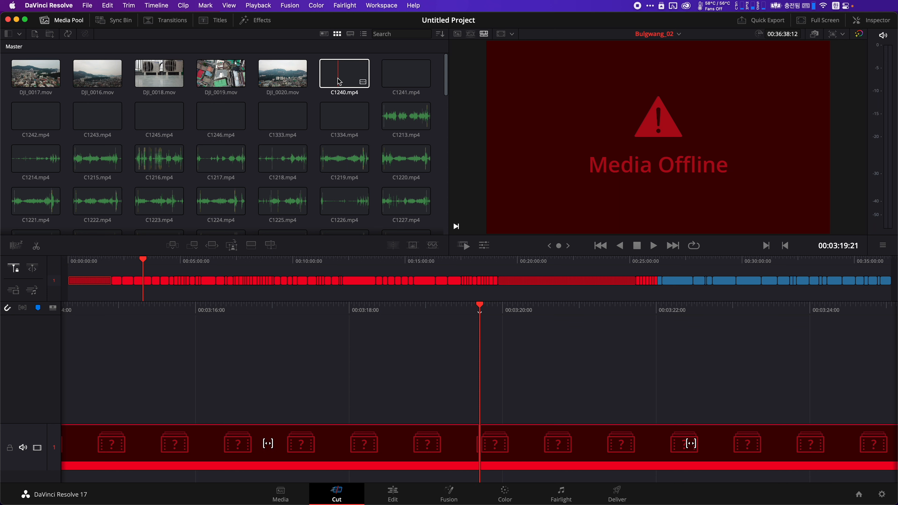
click(384, 120)
click(338, 163)
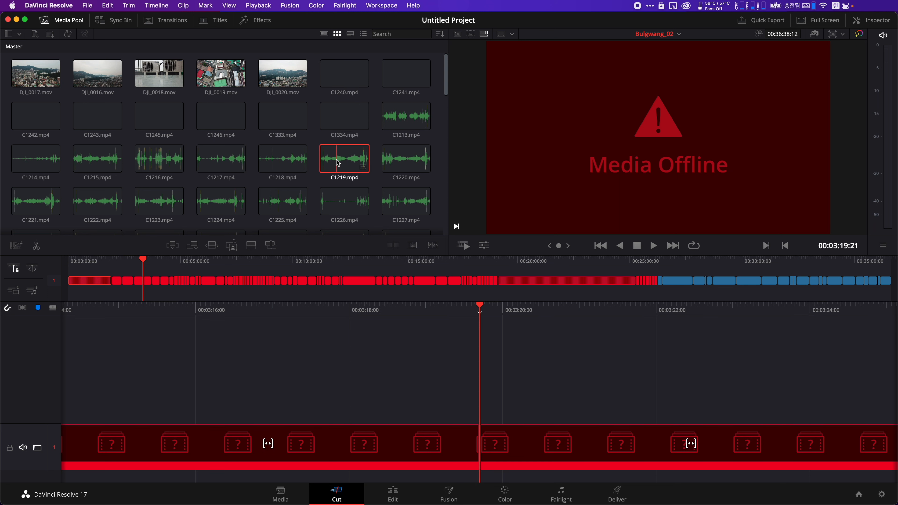
click(387, 492)
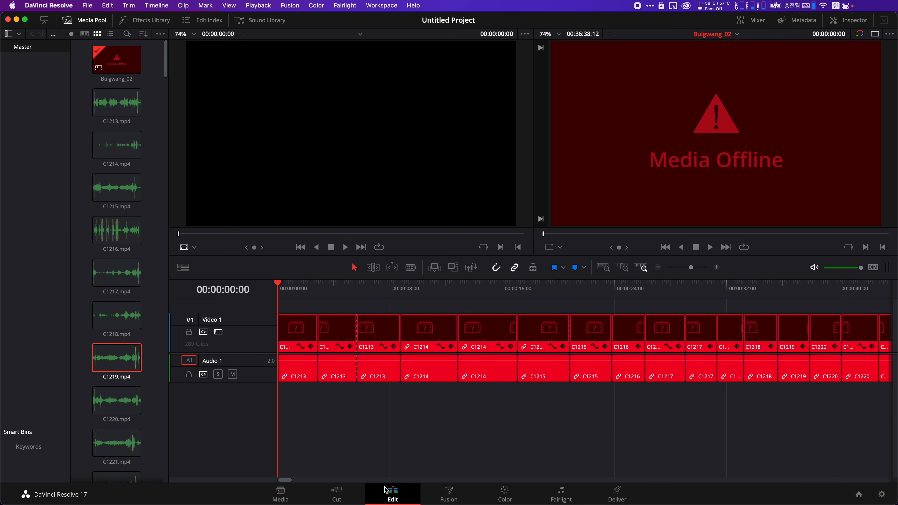
click(305, 375)
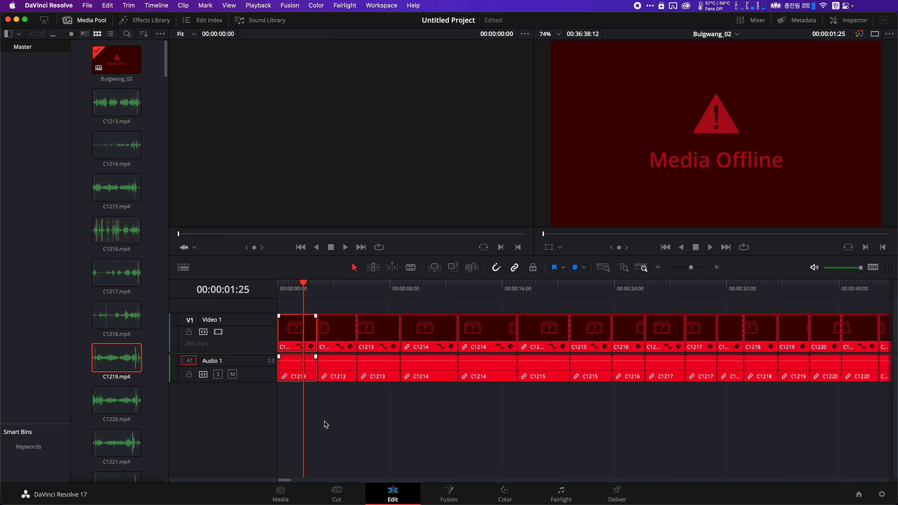
Step: Show the media pool as a list on the Media page and examine the imported clips' types and timecodes, including C1213.mp4
click(281, 494)
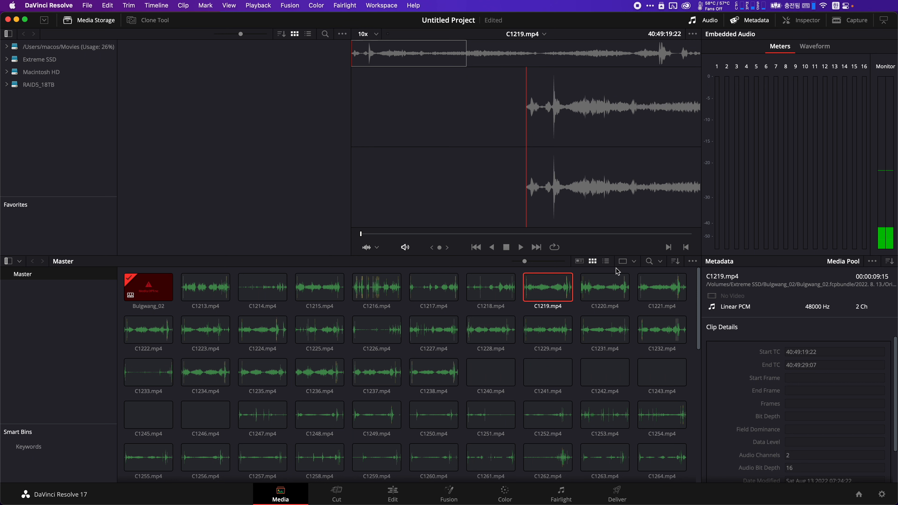
click(606, 262)
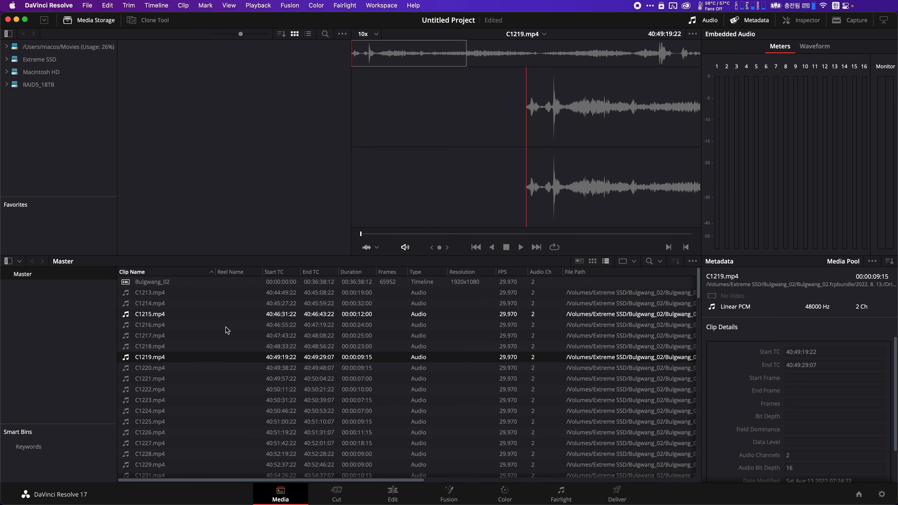
scroll(223, 442, down, 10)
click(226, 411)
scroll(224, 412, down, 20)
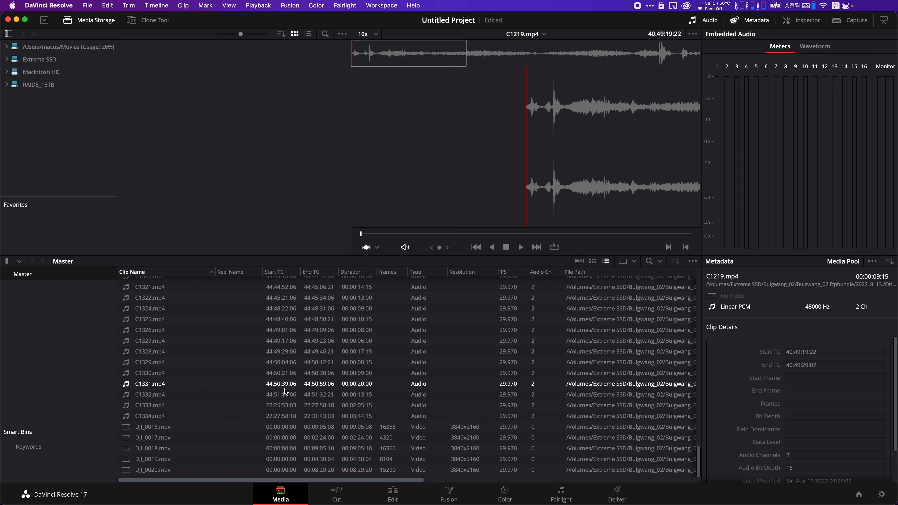
scroll(286, 391, up, 5)
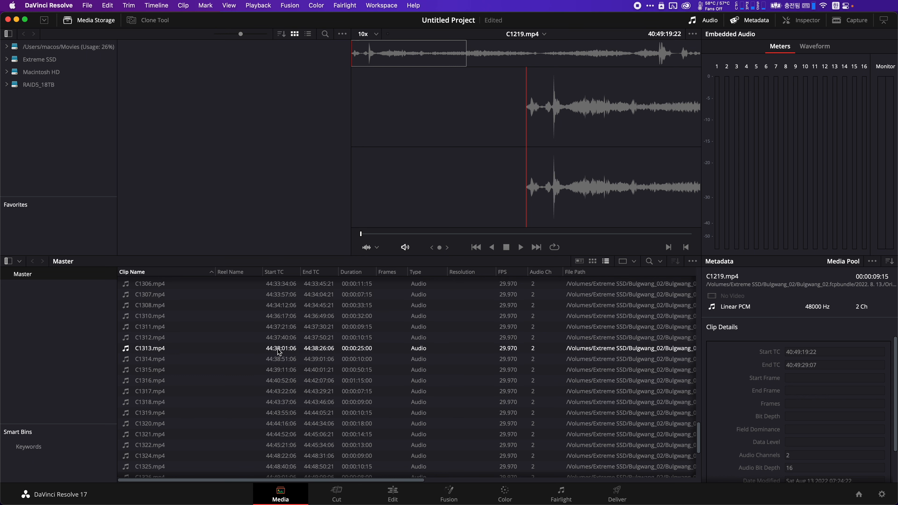
scroll(279, 354, up, 4)
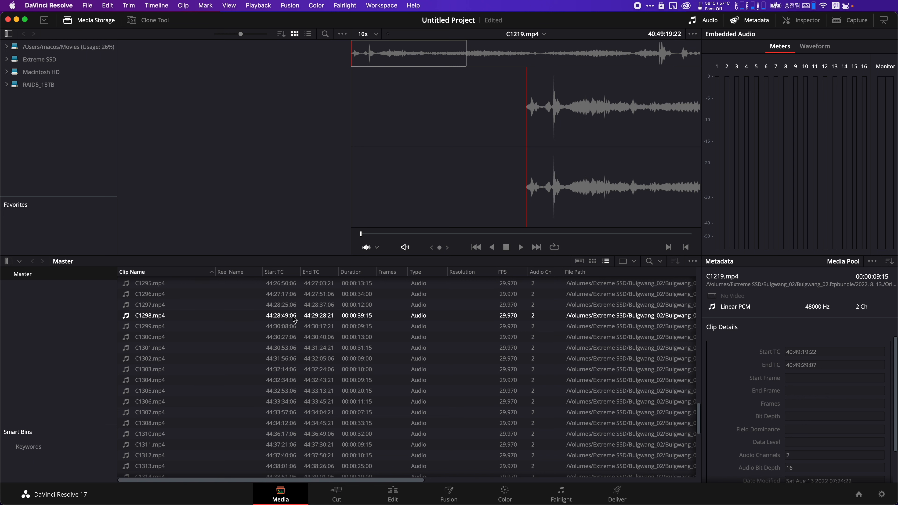
scroll(298, 380, up, 20)
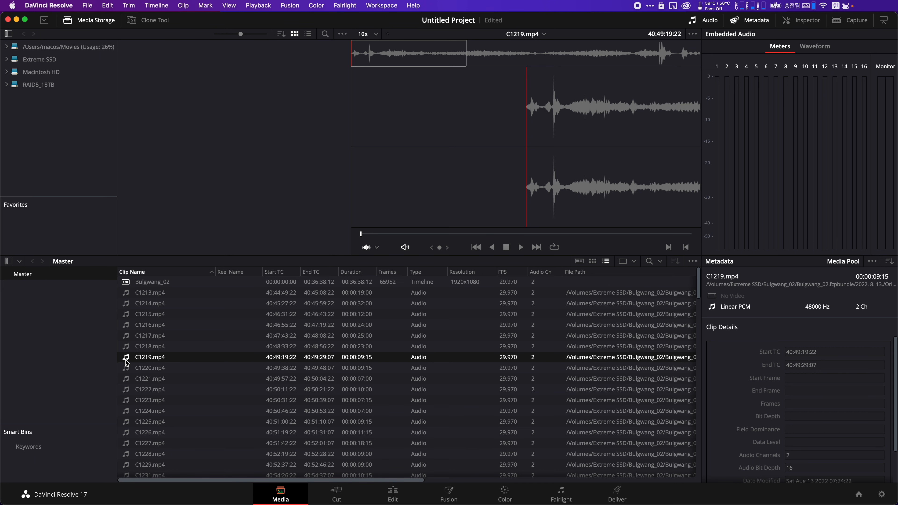
click(182, 295)
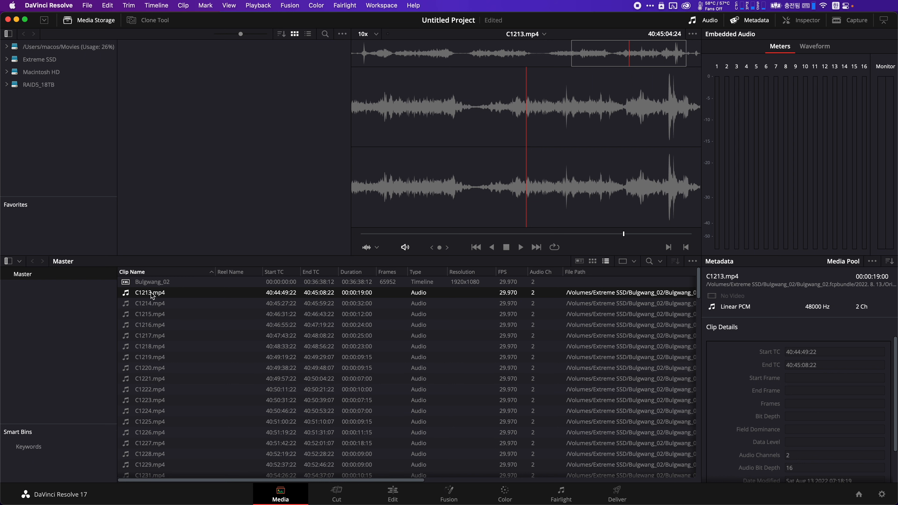
Step: Browse the Extreme SSD storage to the Original Media folder under Bulgwang_02, Bulgwang_02.fcpbundle, 2022. 8. 13
click(6, 59)
click(12, 89)
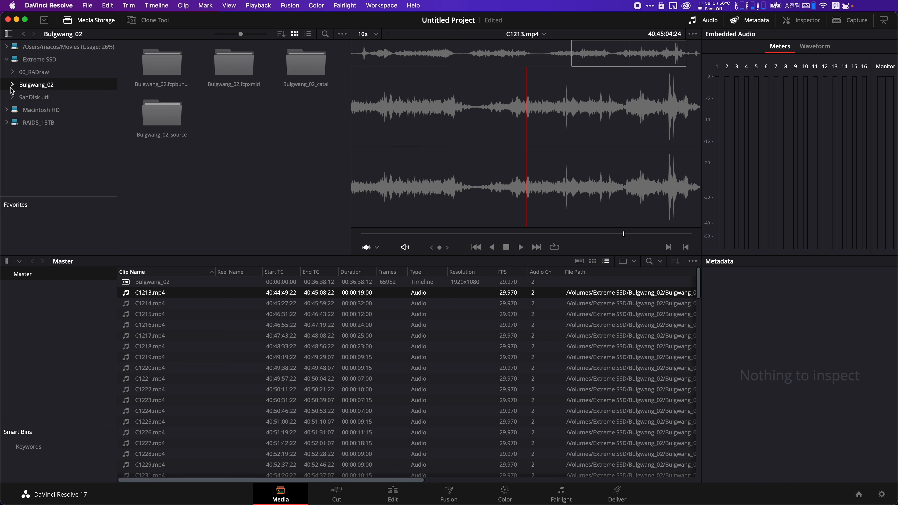
click(12, 87)
click(18, 122)
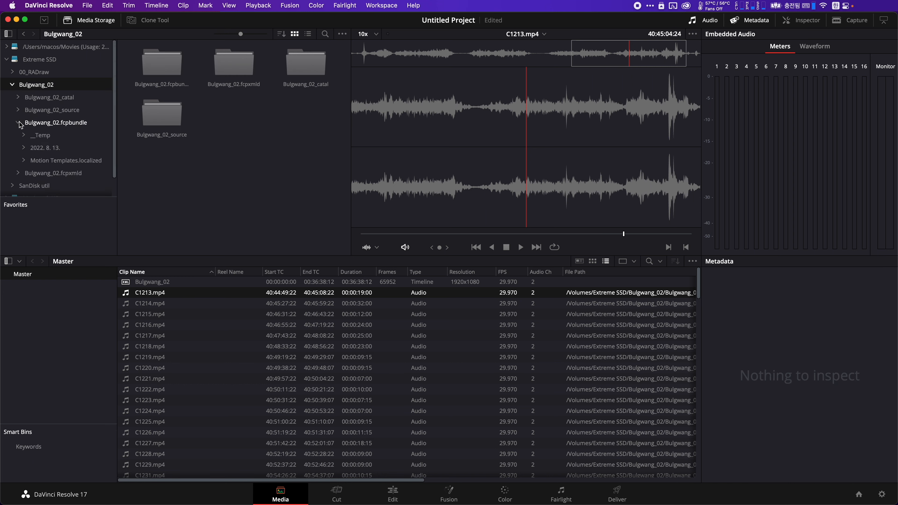
click(42, 148)
click(23, 148)
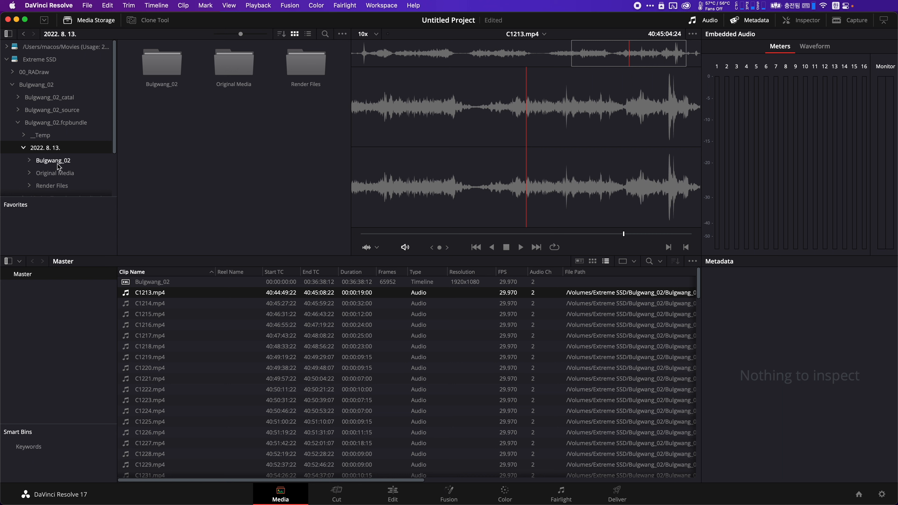
scroll(32, 149, down, 3)
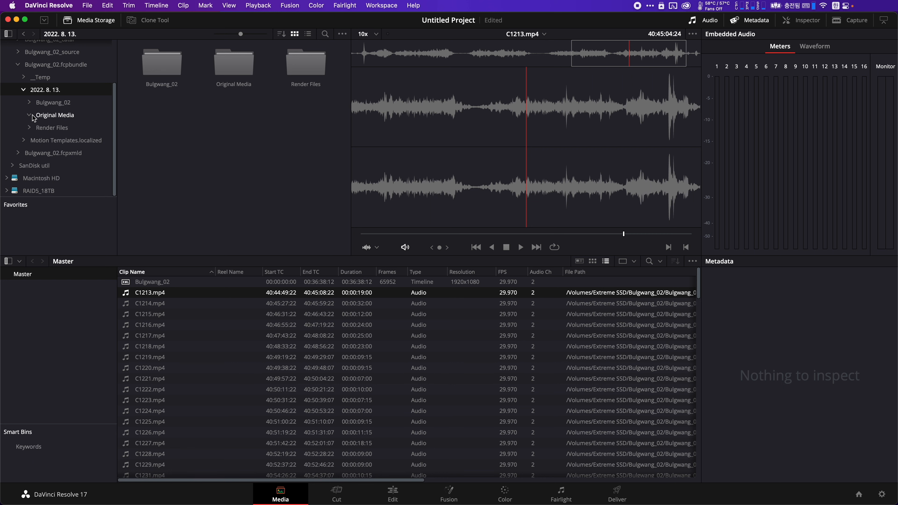
click(55, 116)
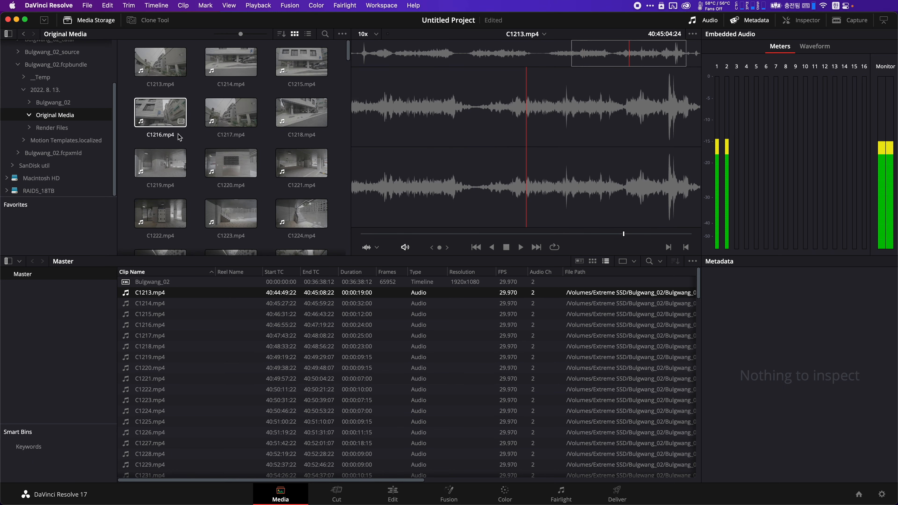
Step: Add the original clips C1213.mp4 through C1334.mp4 from the Original Media folder to the Master bin
scroll(161, 106, down, 10)
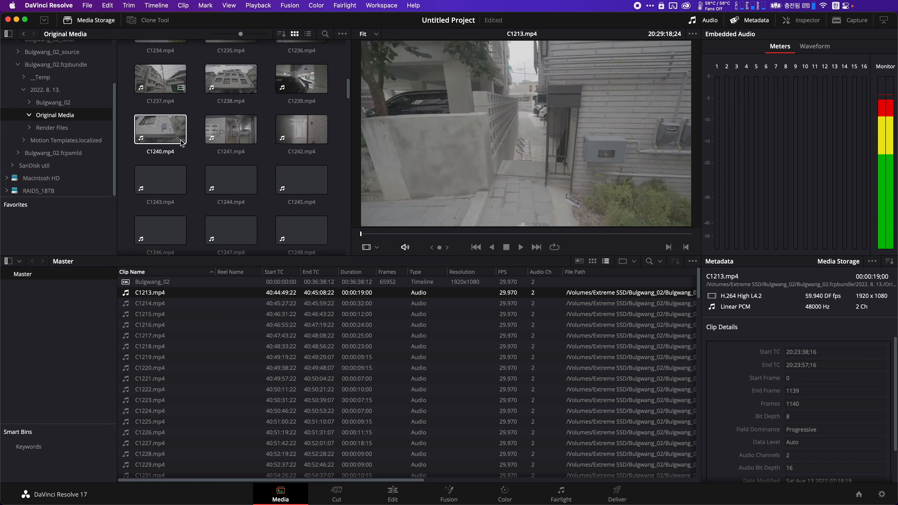
scroll(179, 141, down, 15)
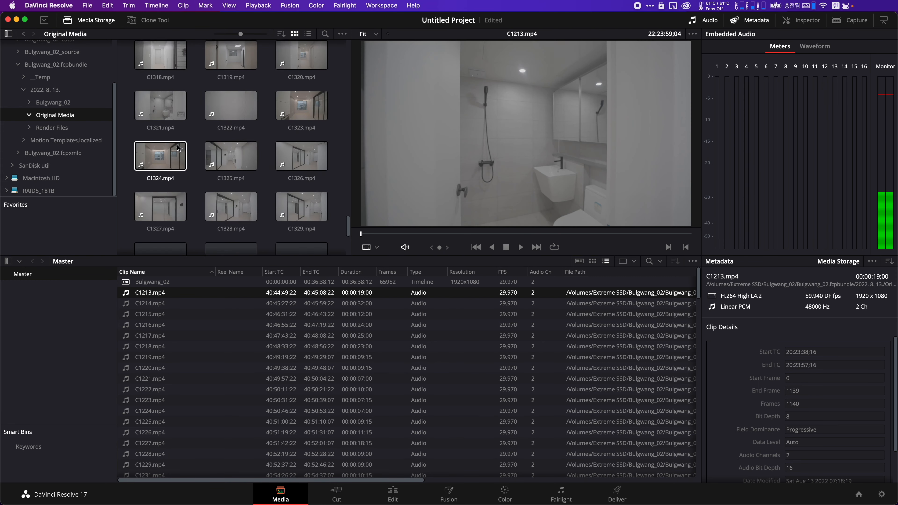
shift+click(240, 126)
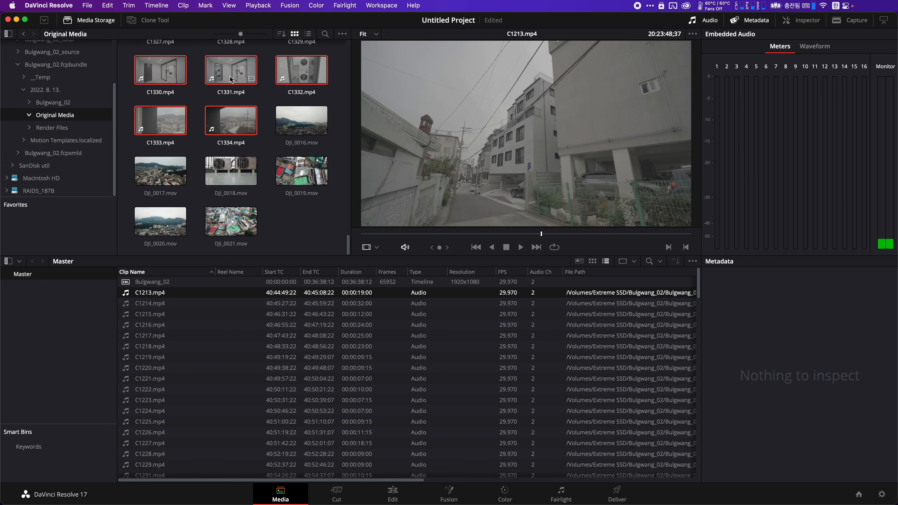
drag(227, 80, 196, 334)
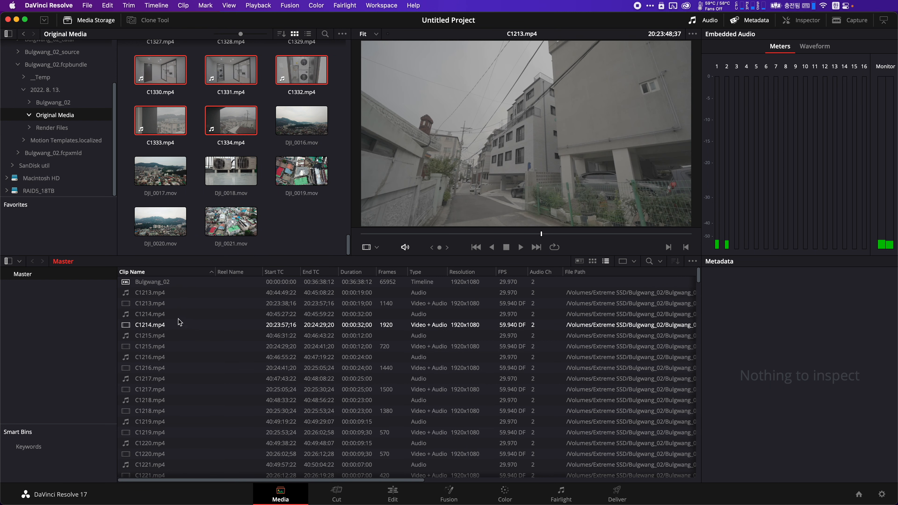
Step: Set the current frame timecode of the newly added C1213.mp4 video clip to 00:00:00:00 in its clip attributes
click(127, 305)
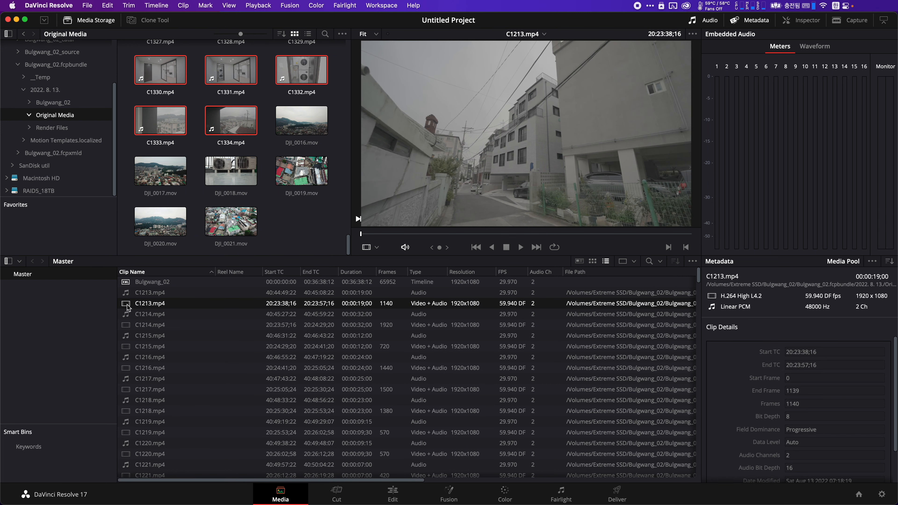
right_click(141, 306)
right_click(128, 306)
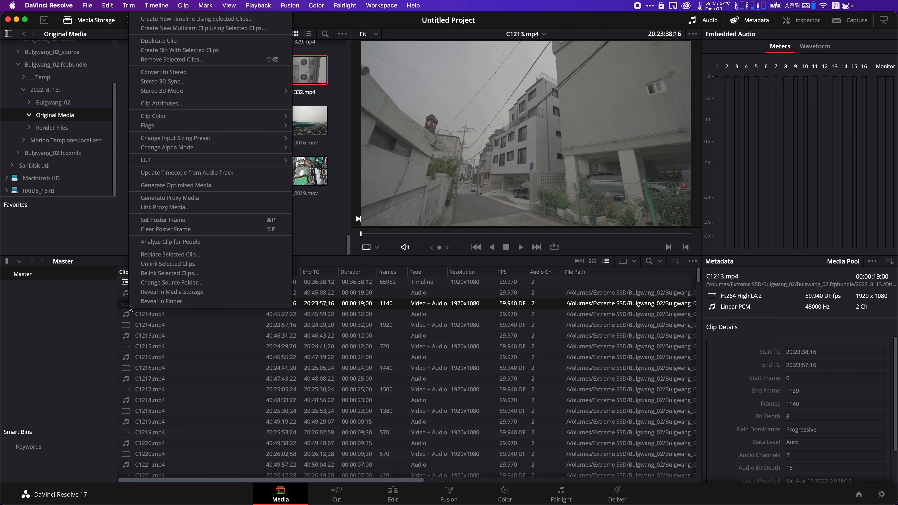
click(160, 104)
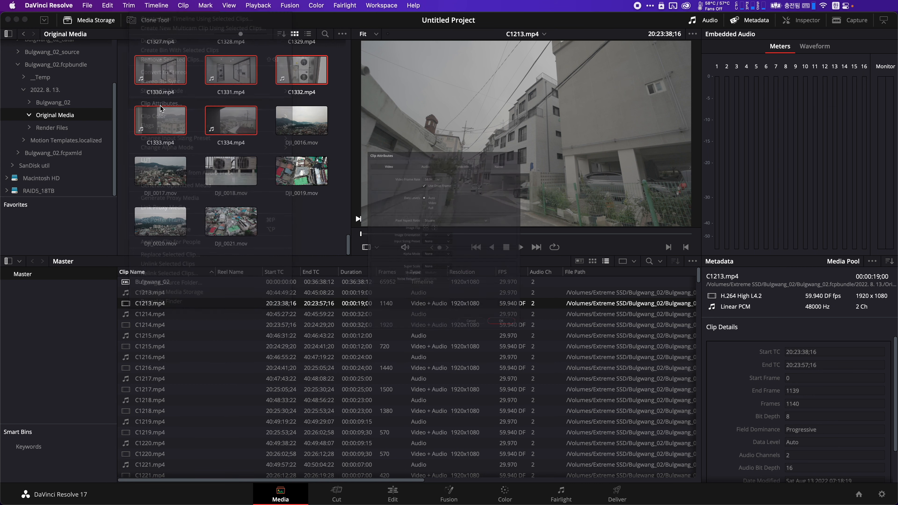
click(488, 106)
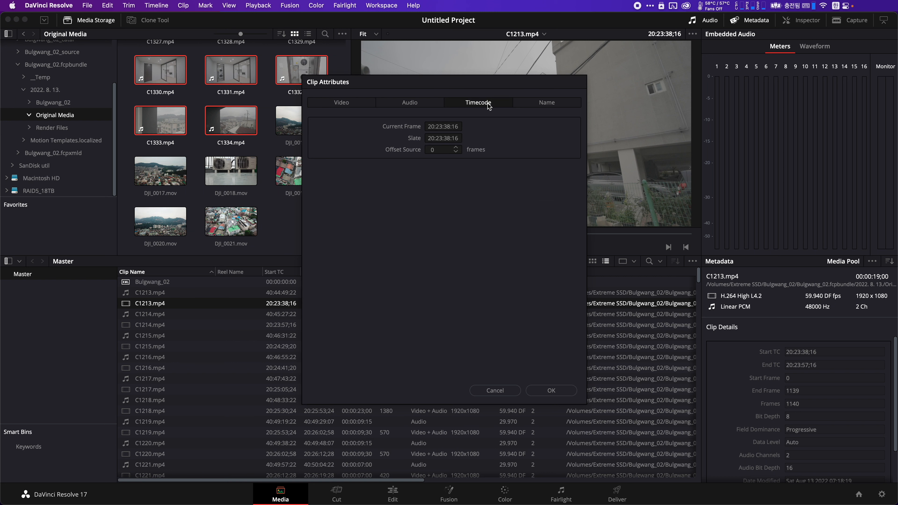
click(441, 127)
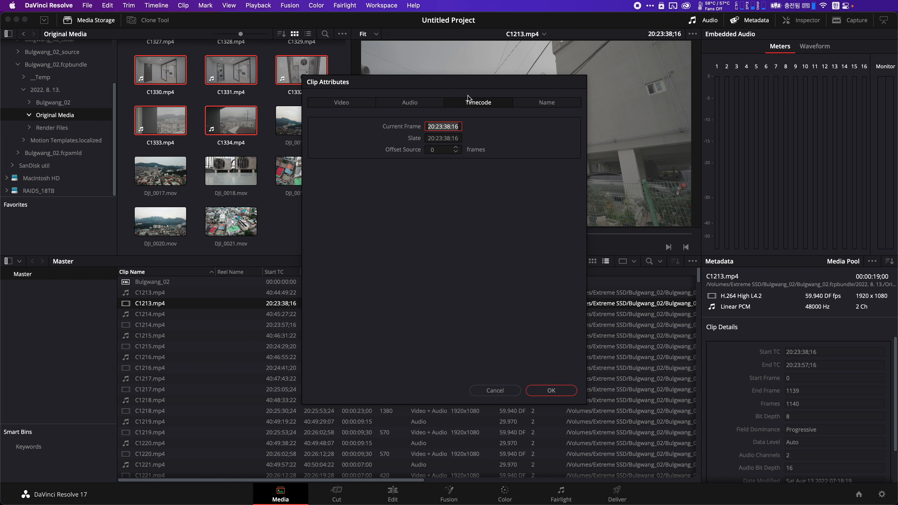
text(00:00:00:00:)
key(BackSpace)
key(super+a)
click(552, 390)
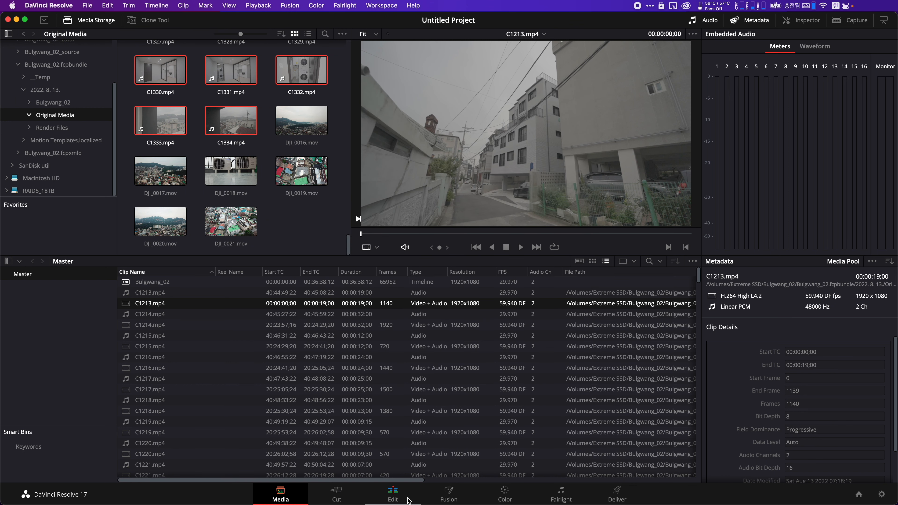
Step: Check the C1213 clips at the start of the Bulgwang_02 timeline on the Edit page
click(393, 493)
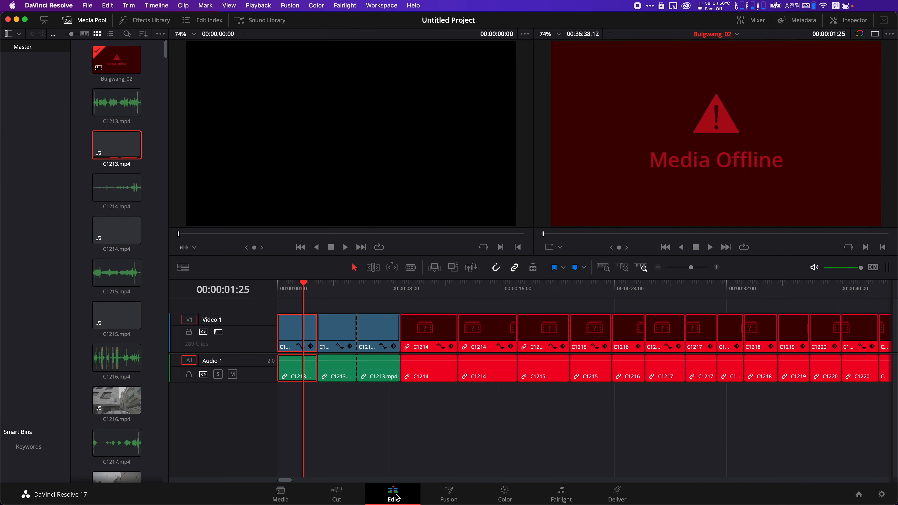
drag(315, 303, 278, 294)
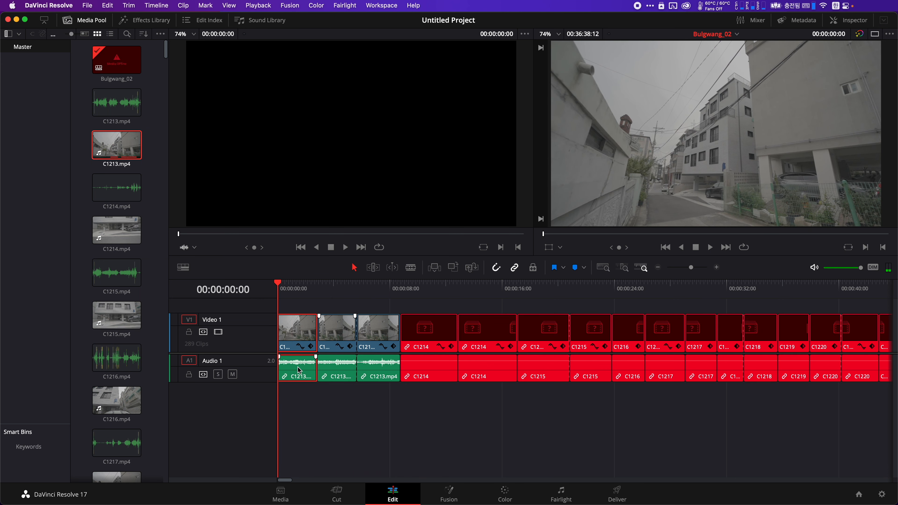
click(317, 288)
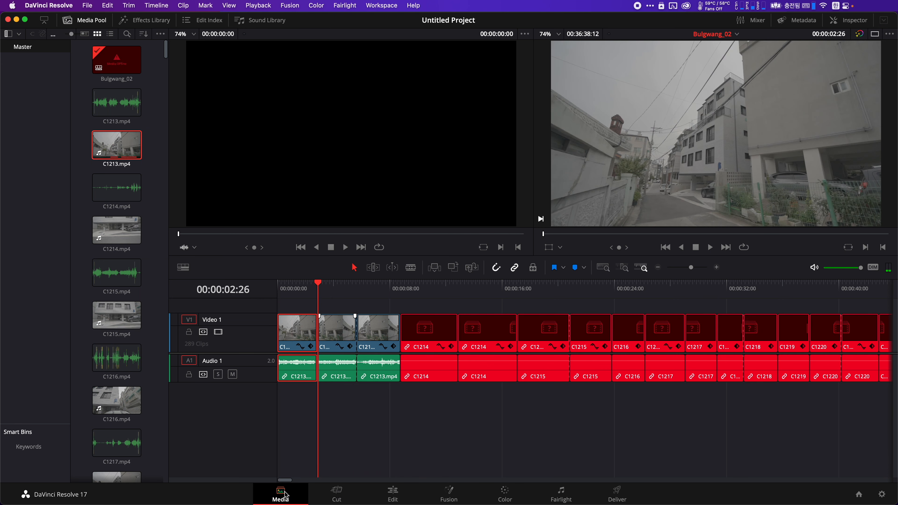
Step: Sort the Master bin by type on the Media page and remove all audio-only clips, from C1213.mp4 through C1242.mp4
click(280, 495)
click(422, 272)
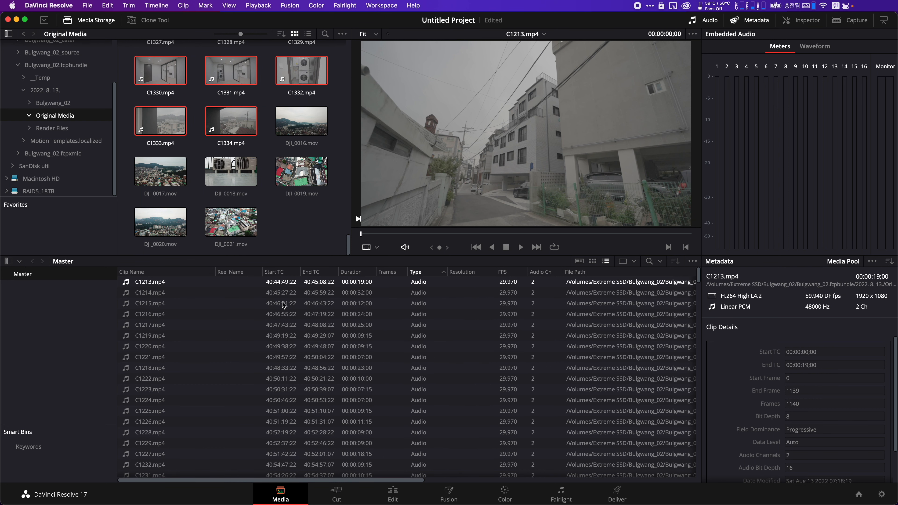
click(141, 283)
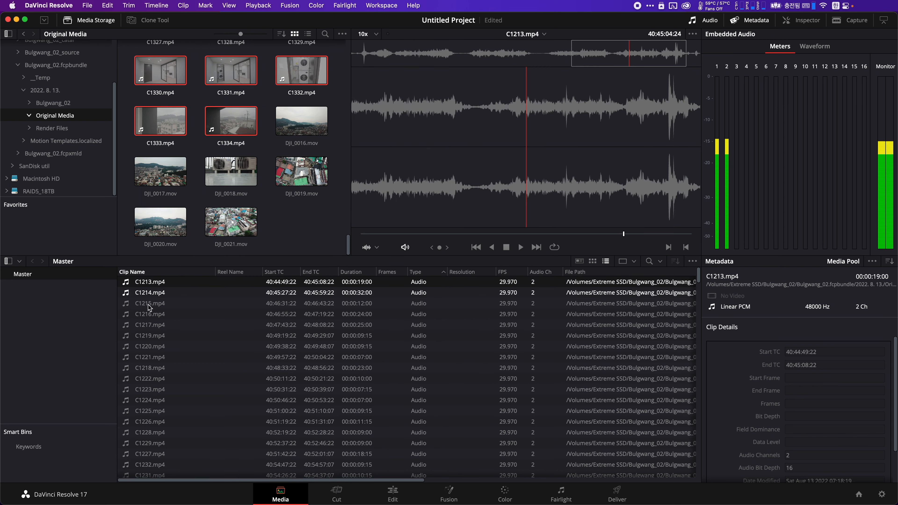
scroll(152, 333, down, 18)
scroll(156, 333, down, 10)
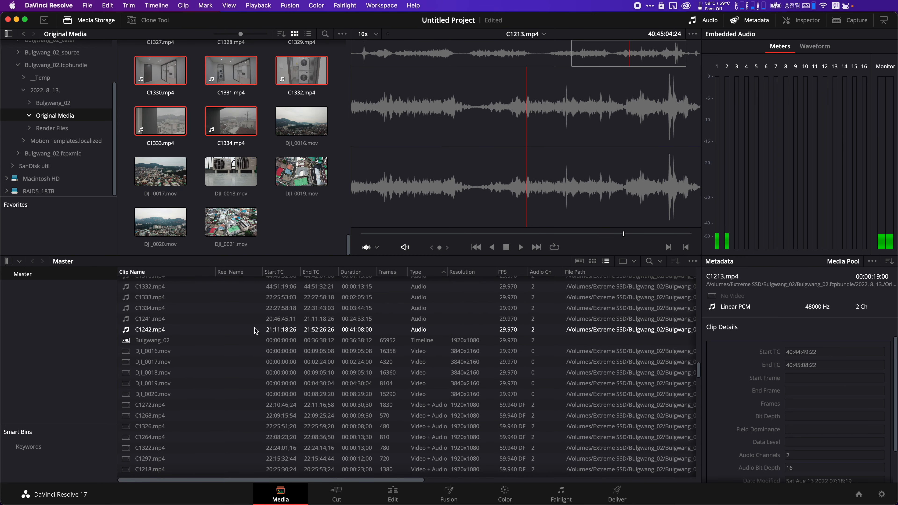
shift+click(157, 330)
right_click(148, 302)
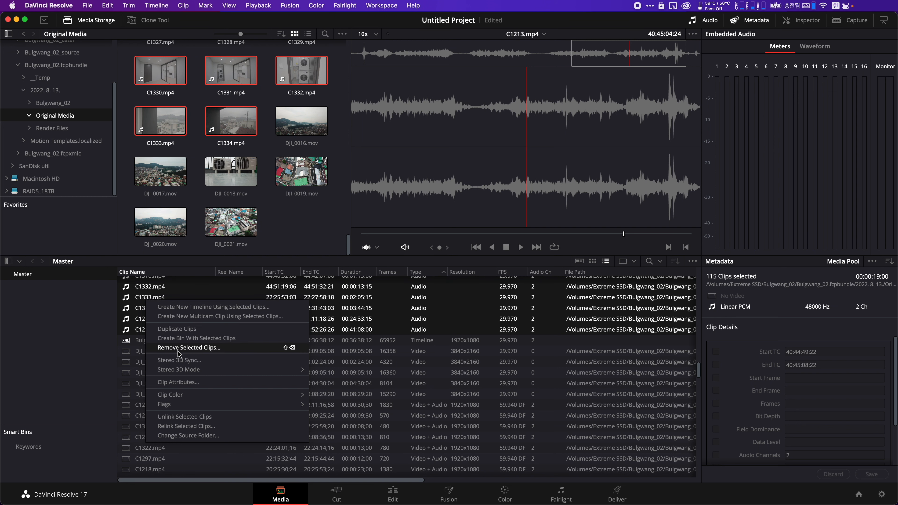
click(189, 347)
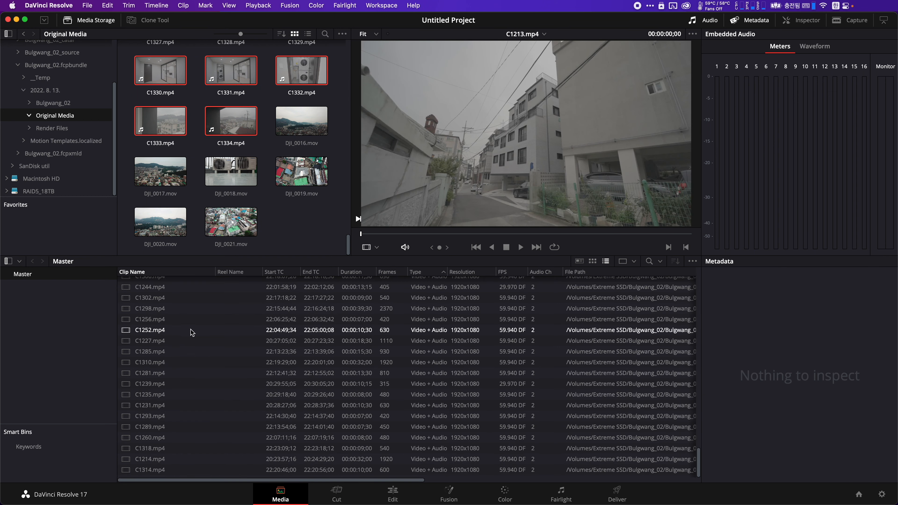
Step: Sort the remaining clips in the Master bin by clip name
scroll(191, 332, up, 10)
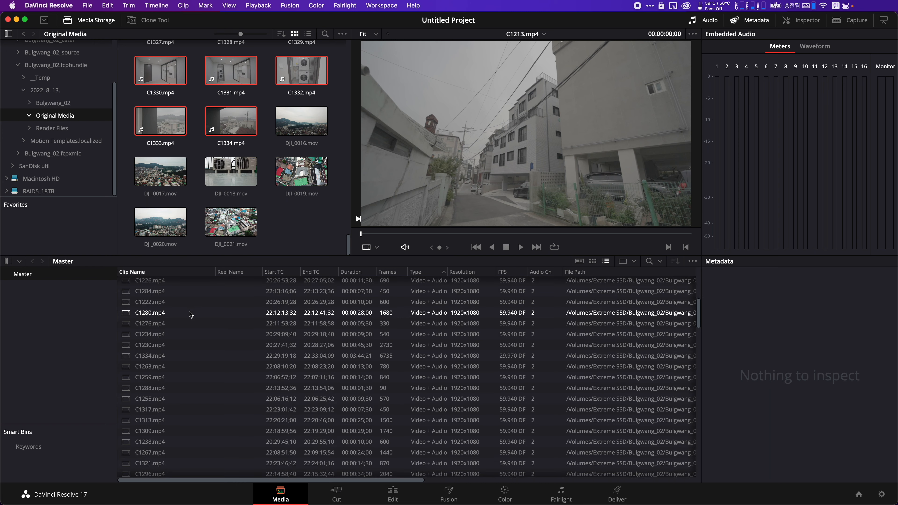
scroll(190, 314, up, 10)
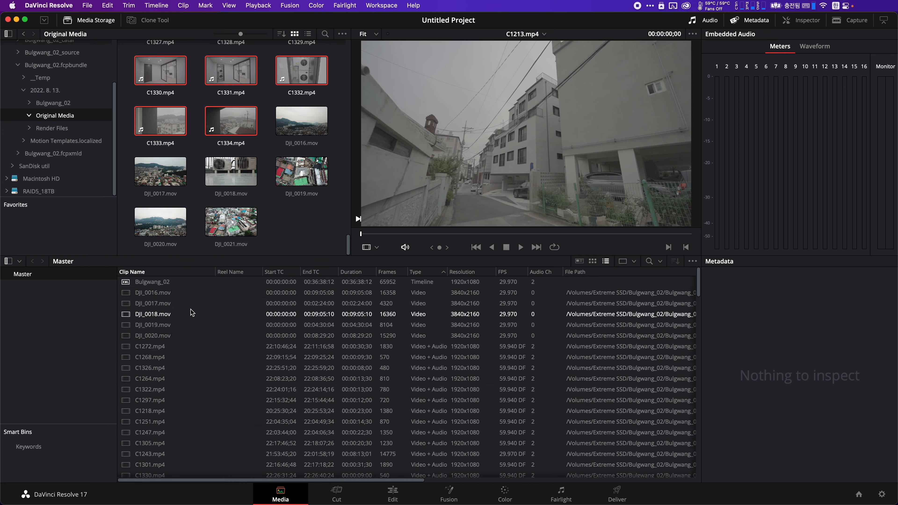
click(138, 273)
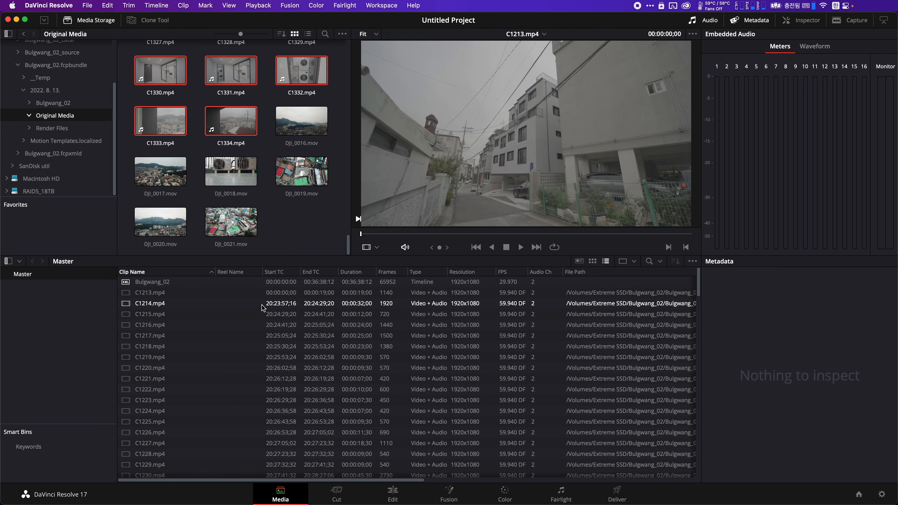
Step: Set the current frame timecode of C1214.mp4 to 00:00:00:00 in its clip attributes
click(149, 303)
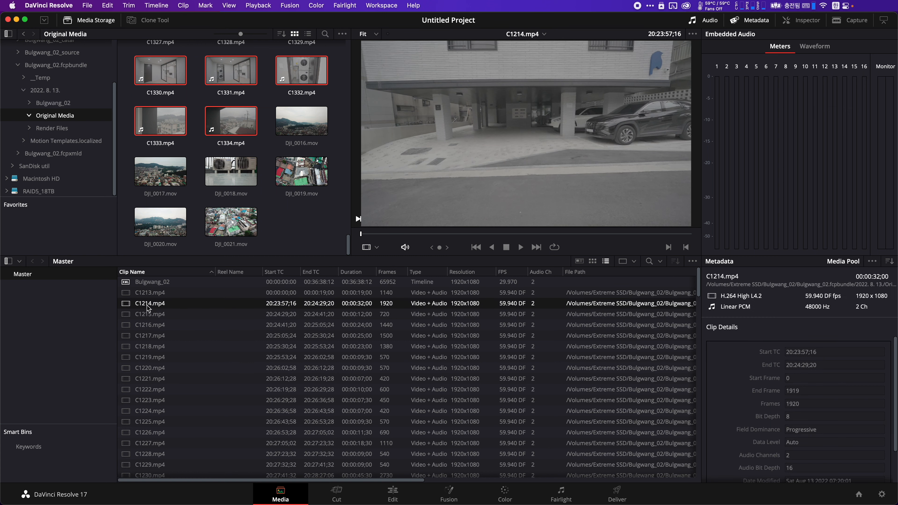
right_click(149, 304)
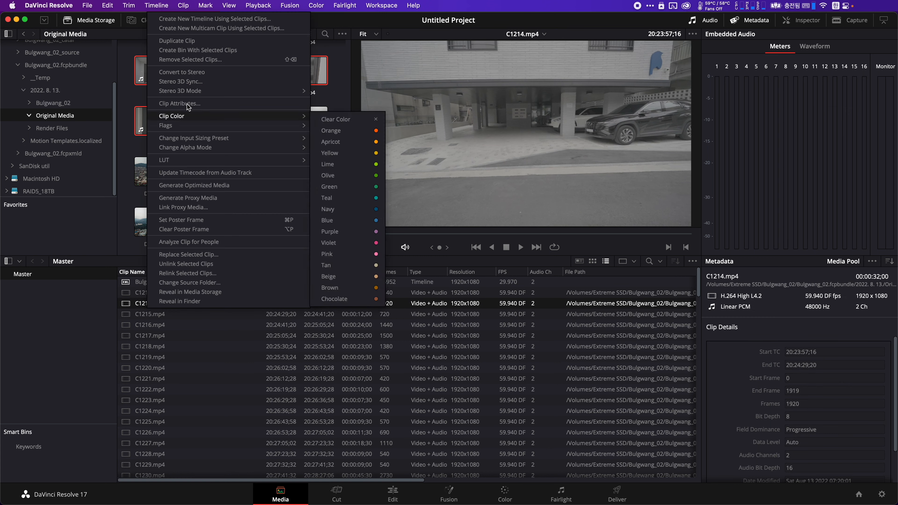
click(179, 103)
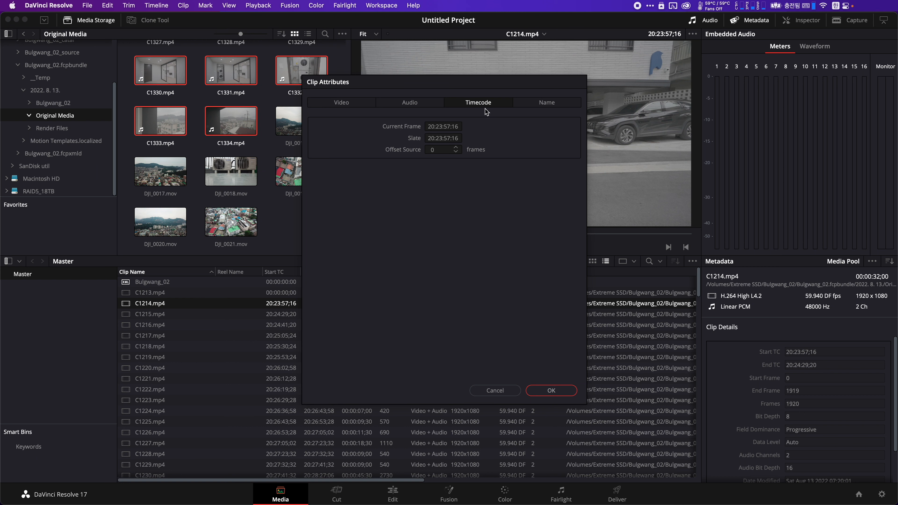
click(451, 125)
text(00:00:00:00)
click(551, 390)
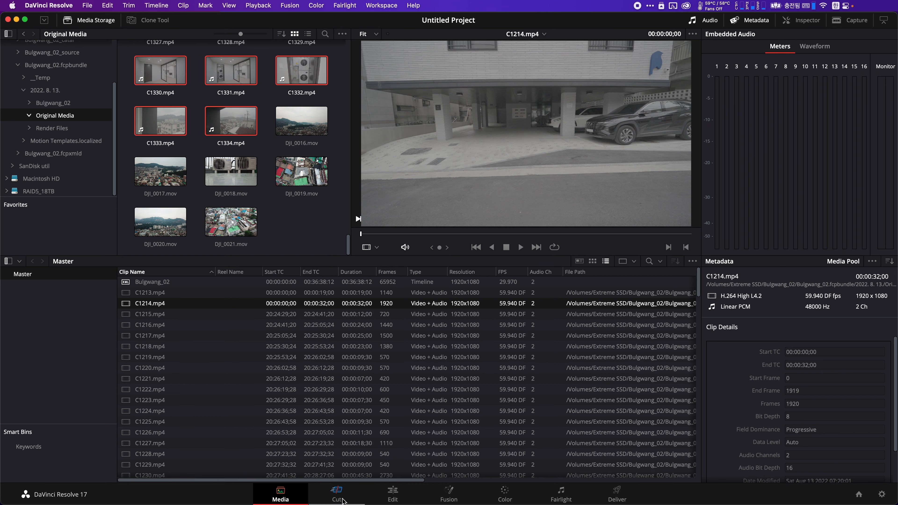
Step: Check the C1214 clips on the Bulgwang_02 timeline on the Edit page and return to the Media page
click(393, 493)
drag(388, 296, 439, 297)
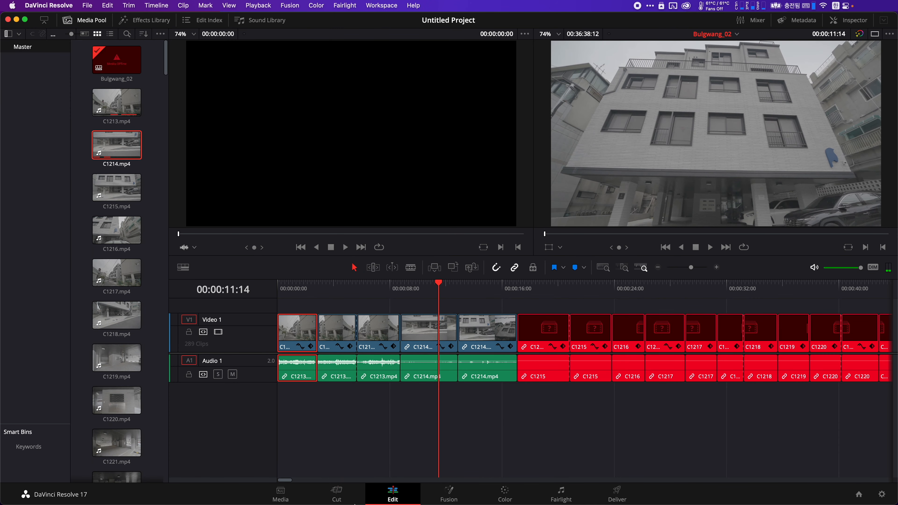
click(285, 498)
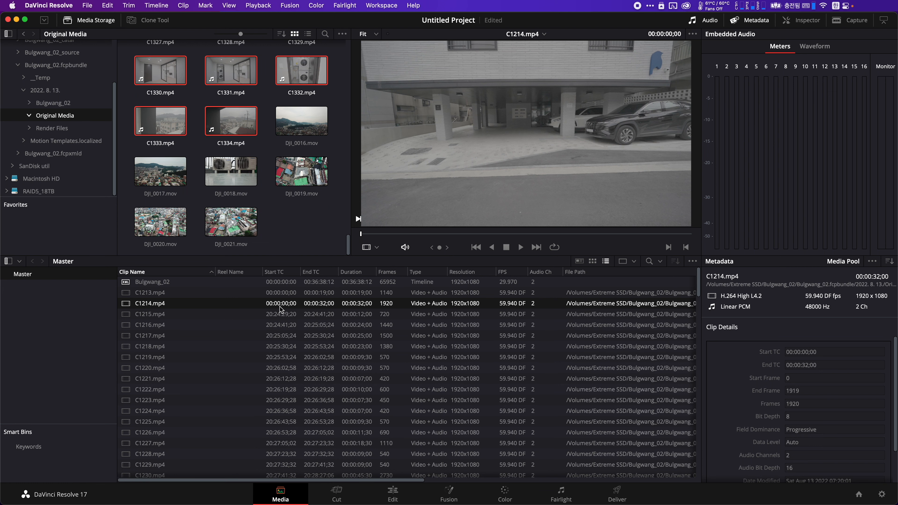
click(391, 492)
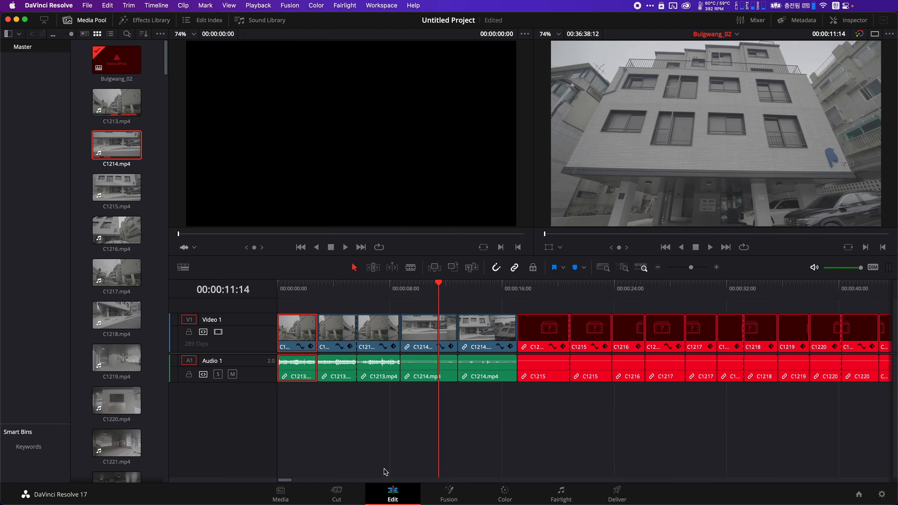
drag(448, 289, 493, 288)
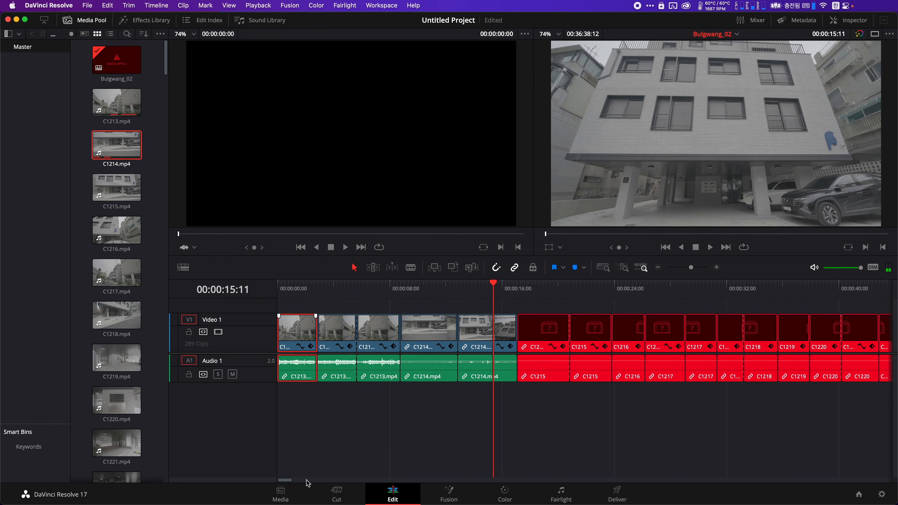
click(289, 492)
click(151, 317)
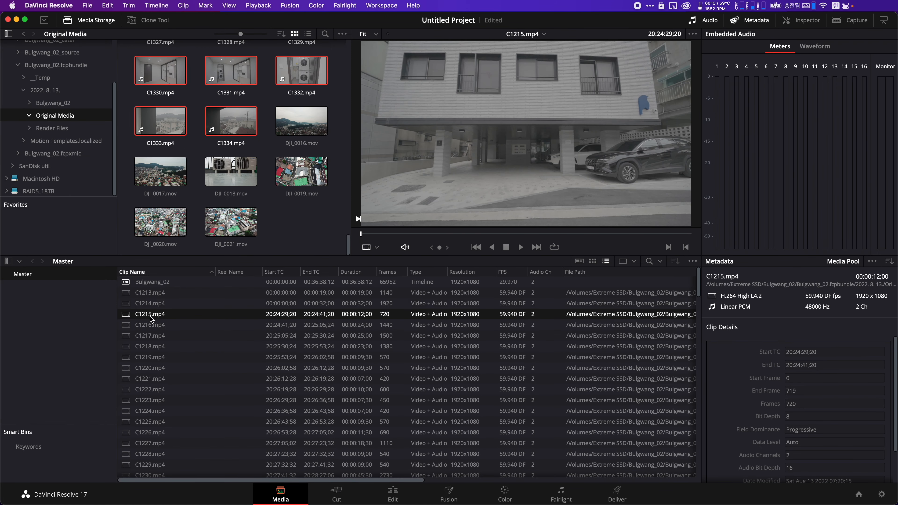
shift+click(146, 431)
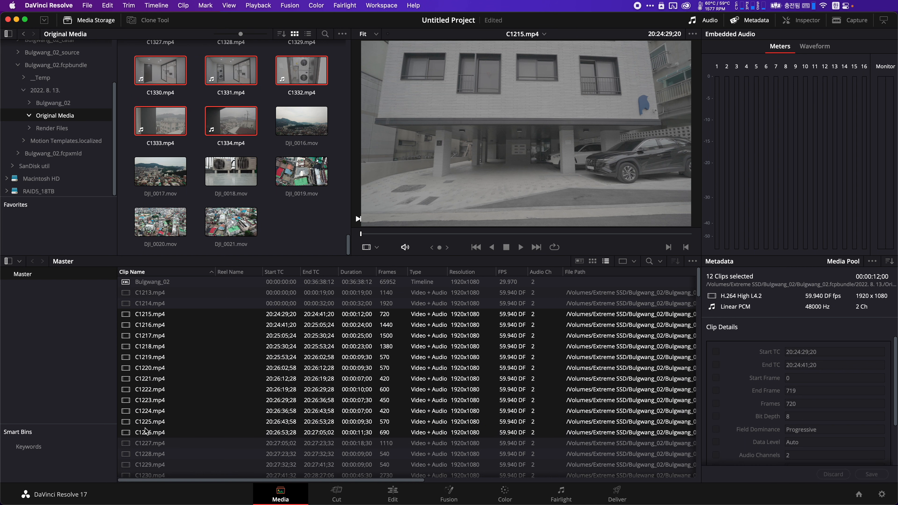
right_click(141, 346)
click(169, 170)
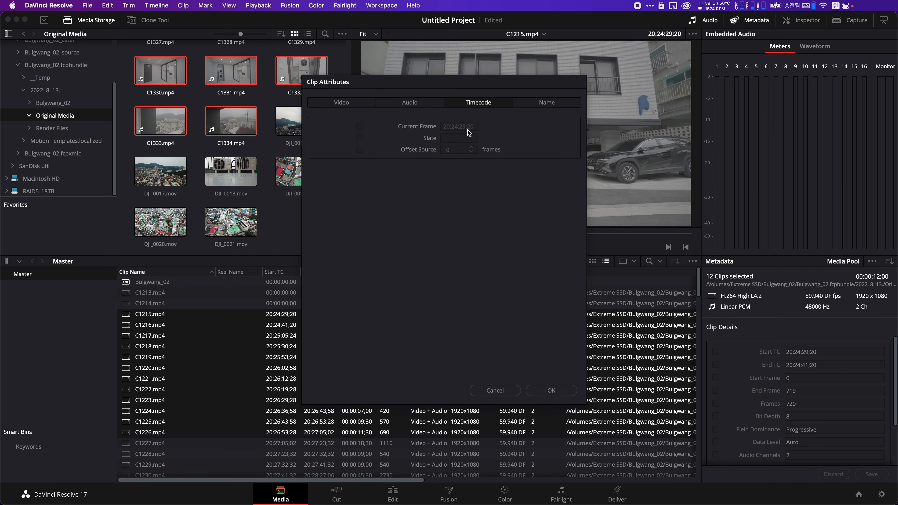
click(495, 391)
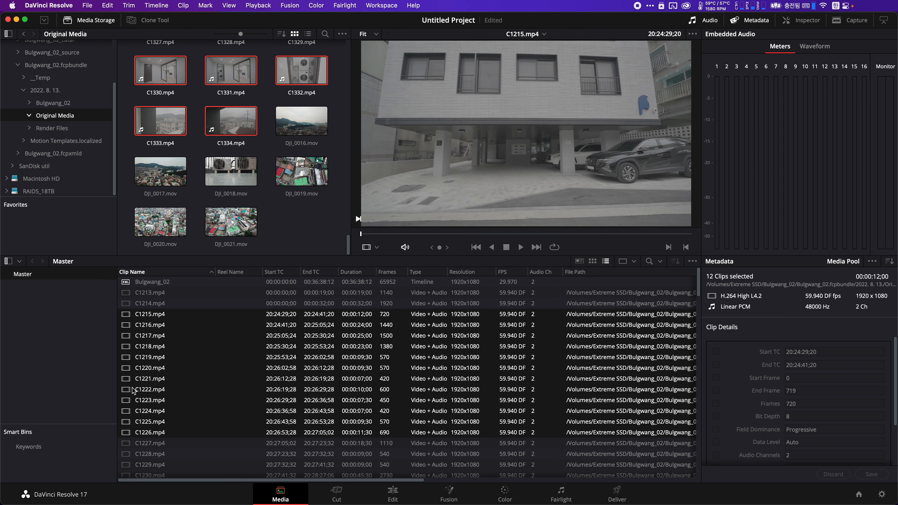
click(206, 336)
Step: Set the current frame timecode of C1215.mp4 to 00:00:00:00 in its clip attributes
click(155, 314)
right_click(156, 315)
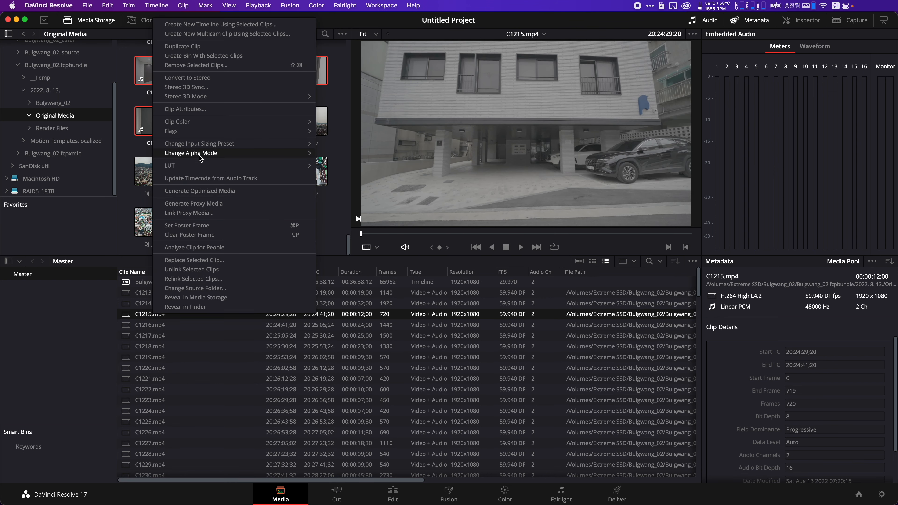
click(184, 110)
click(447, 126)
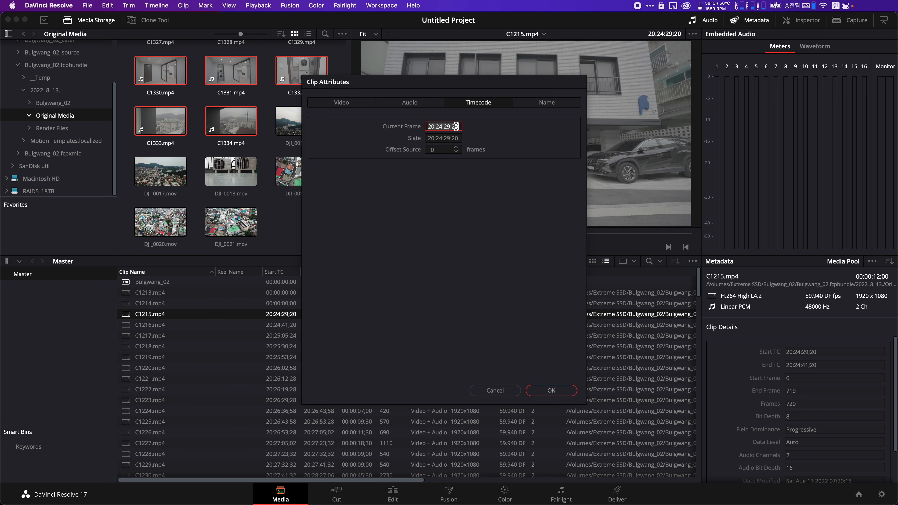
text(00:00:00:00)
click(547, 390)
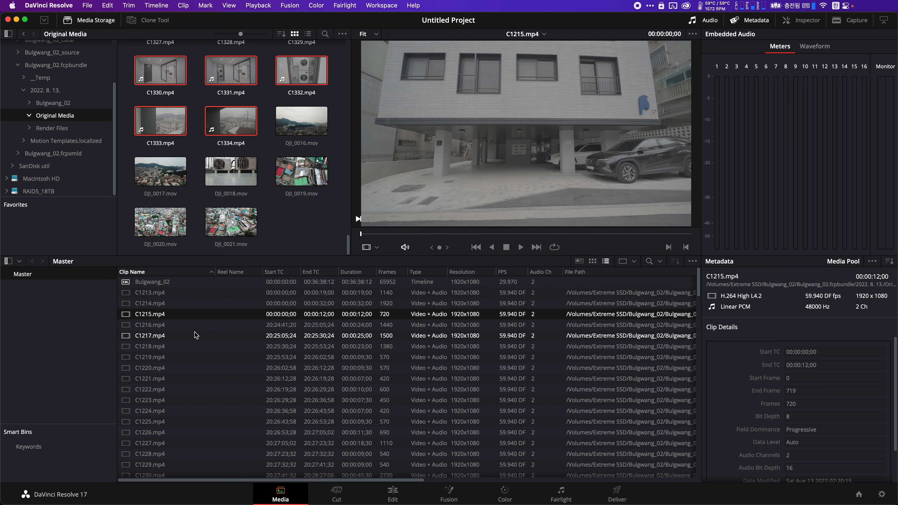
Step: Set the current frame timecode of C1216.mp4 to 00:00:00:00 in its clip attributes
click(149, 325)
right_click(148, 325)
click(184, 109)
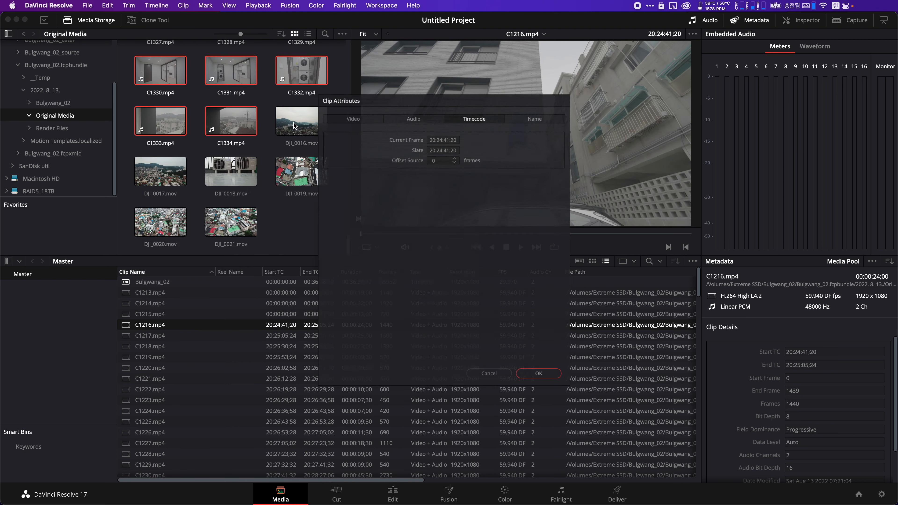
click(459, 127)
text(00:00:00:00)
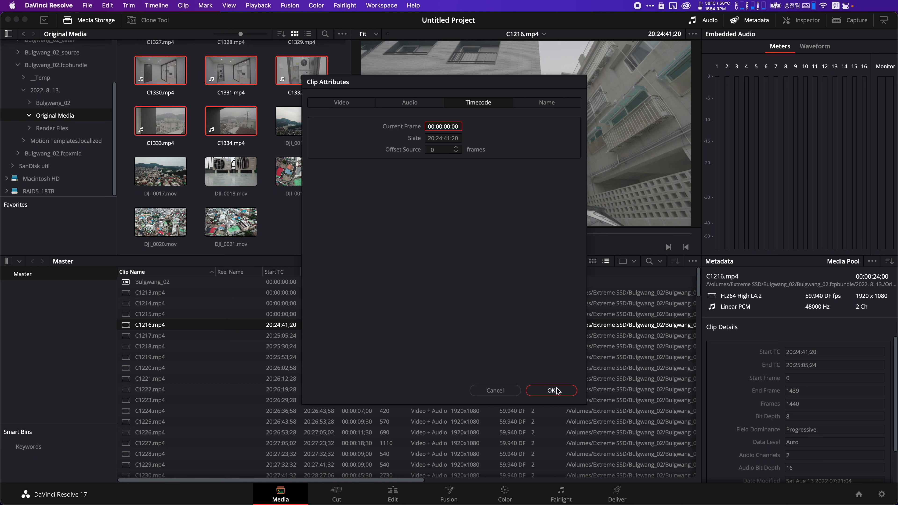
click(563, 393)
Step: Set the current frame timecode of C1217.mp4 to 00:00:00:00 in its clip attributes
click(177, 336)
right_click(158, 337)
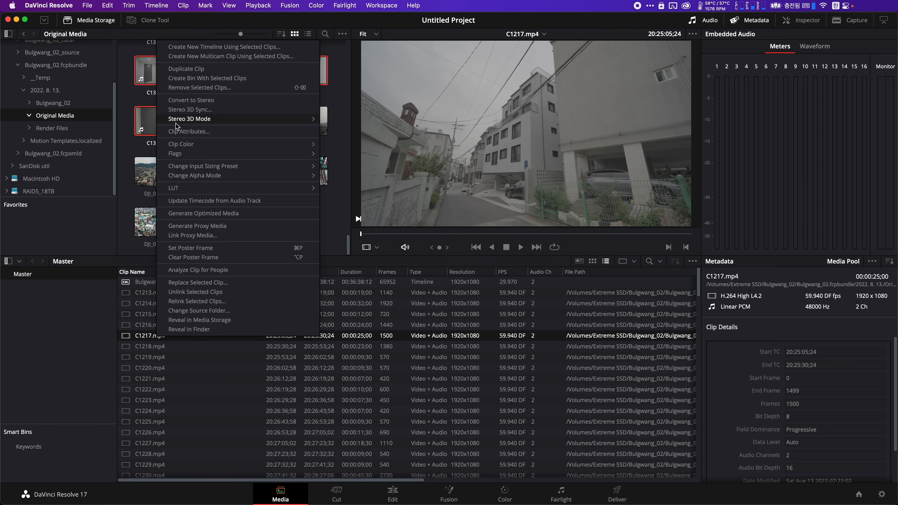
click(180, 131)
click(452, 126)
text(00:00:00:00)
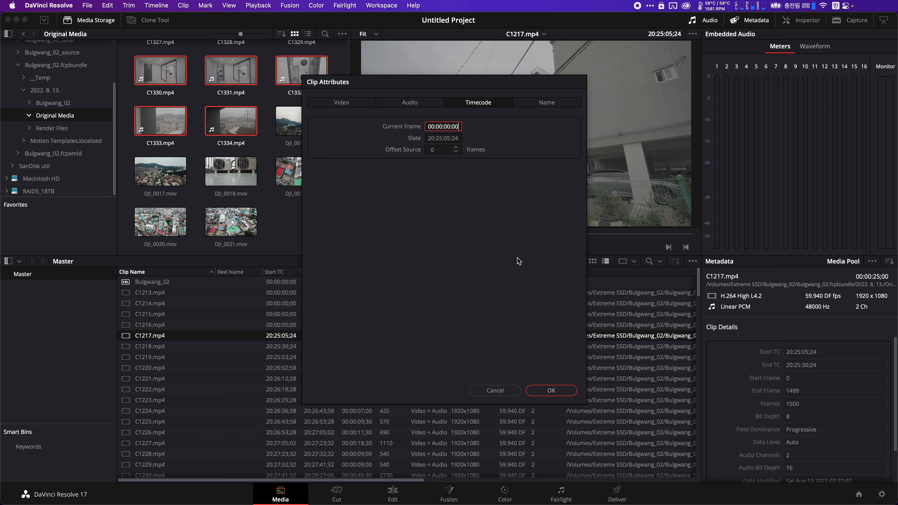
click(553, 390)
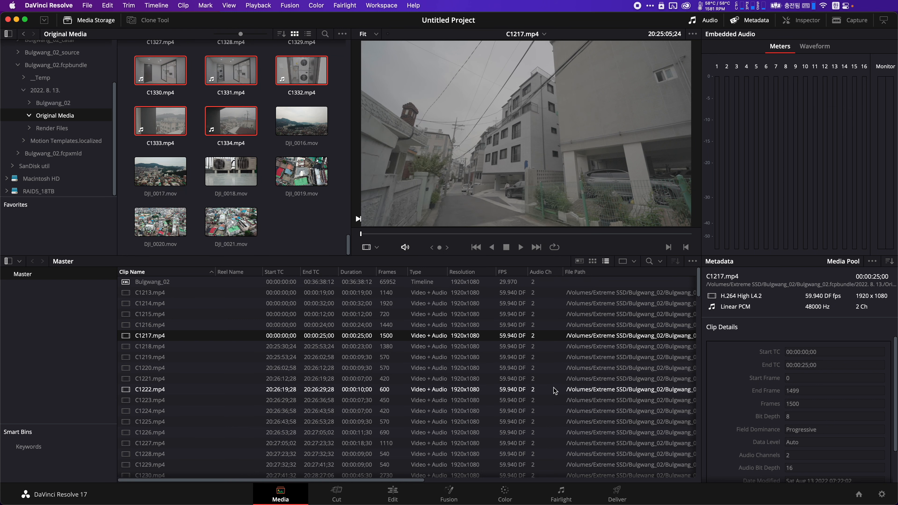
Step: Check the C1215 to C1217 clips on the Bulgwang_02 timeline on the Edit page and scrub back over the earlier clips
click(398, 498)
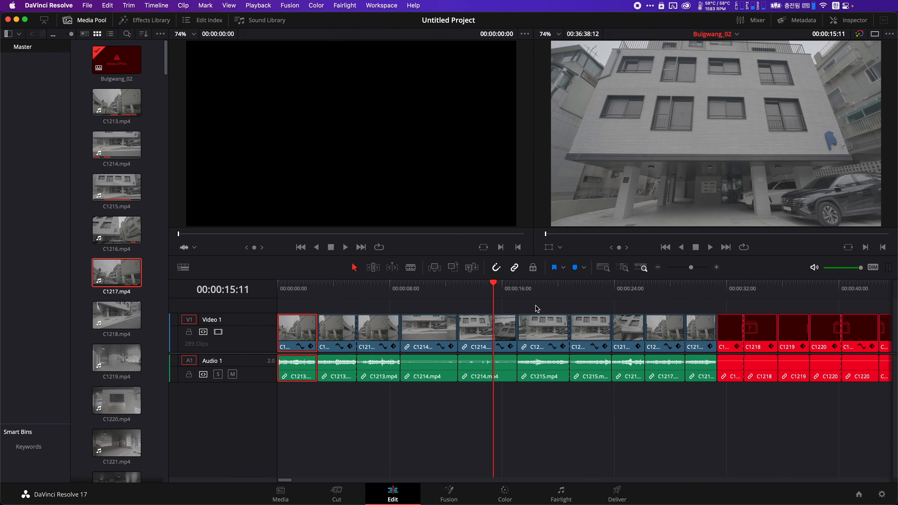
click(527, 288)
drag(533, 290, 359, 297)
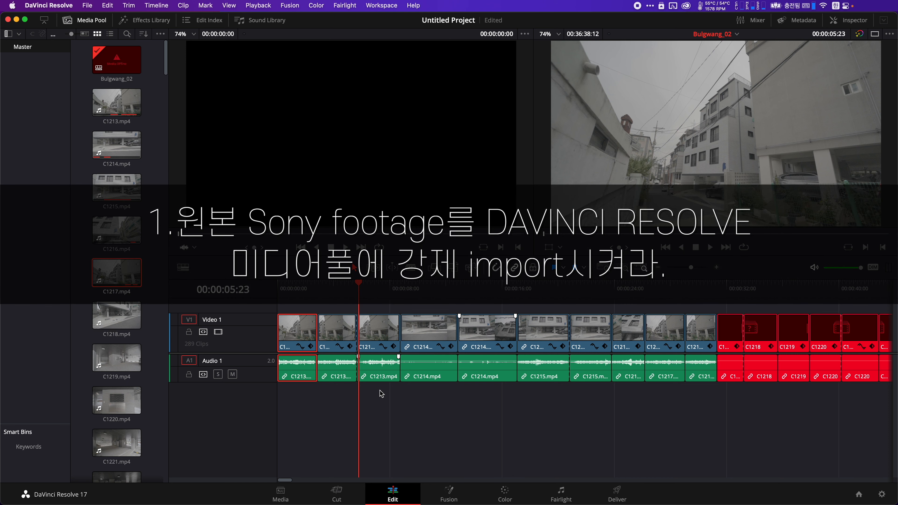
Step: Set the current frame timecode of C1218.mp4 to 00:00:00:00 in its clip attributes on the Media page
click(281, 494)
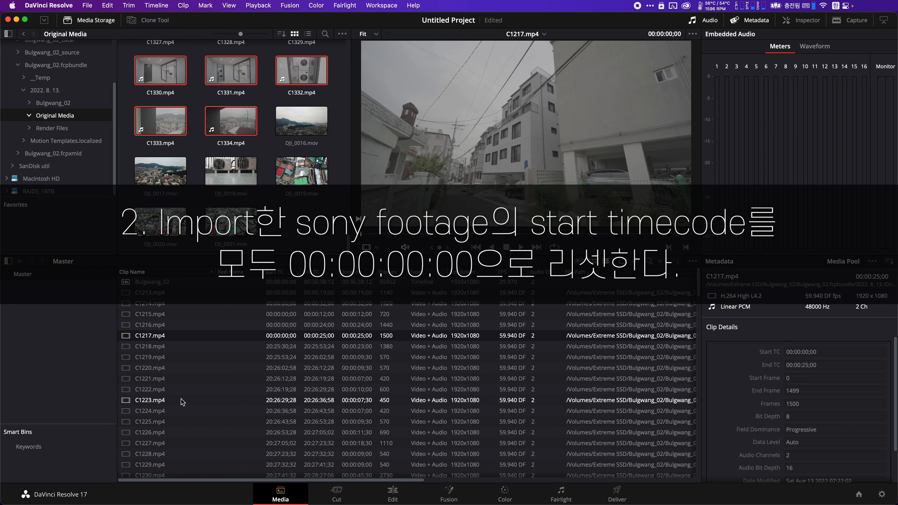
right_click(157, 347)
click(188, 144)
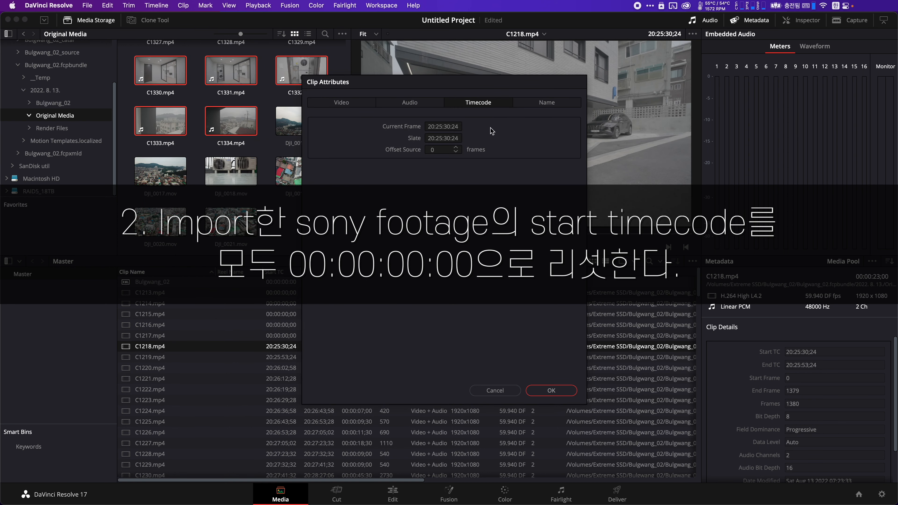
click(452, 127)
text(00000000)
click(551, 391)
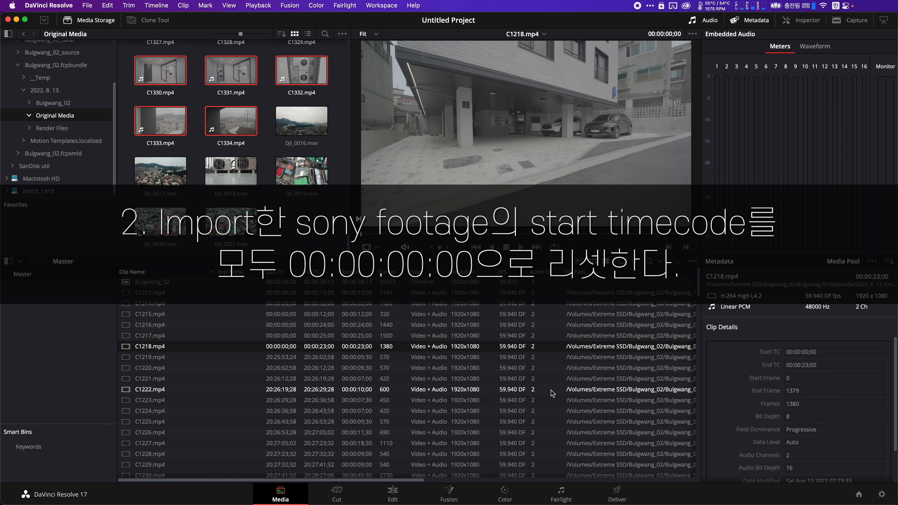